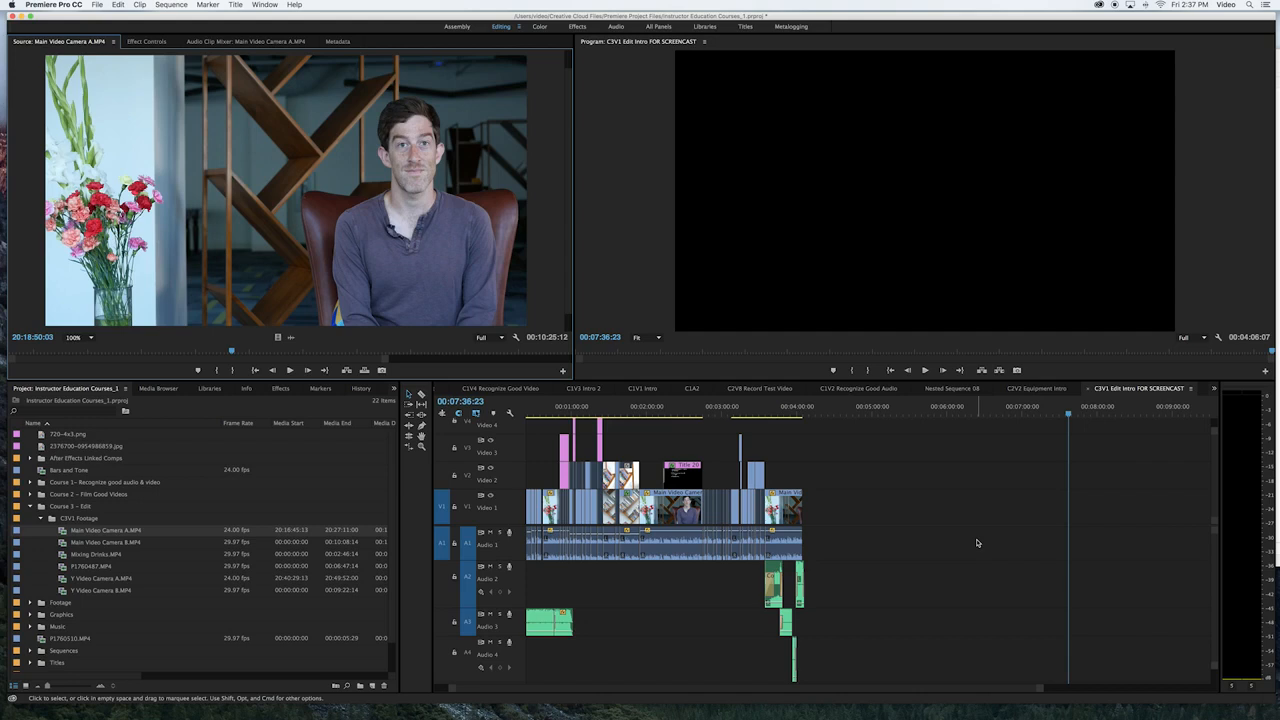
# Mark Main Video Camera A.MP4 from about 20:18:50:03 to 20:19:40:02 and place that range on Video 1, after the existing clips
pyautogui.click(232, 352)
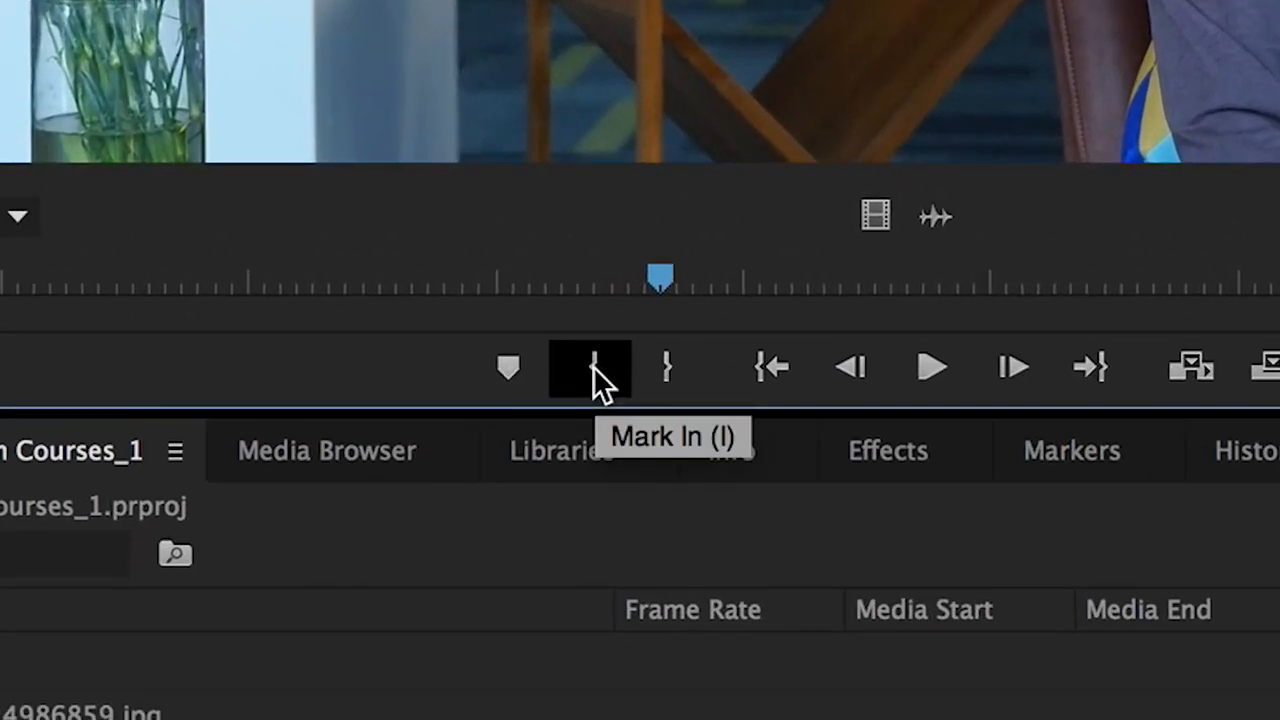
pyautogui.click(593, 367)
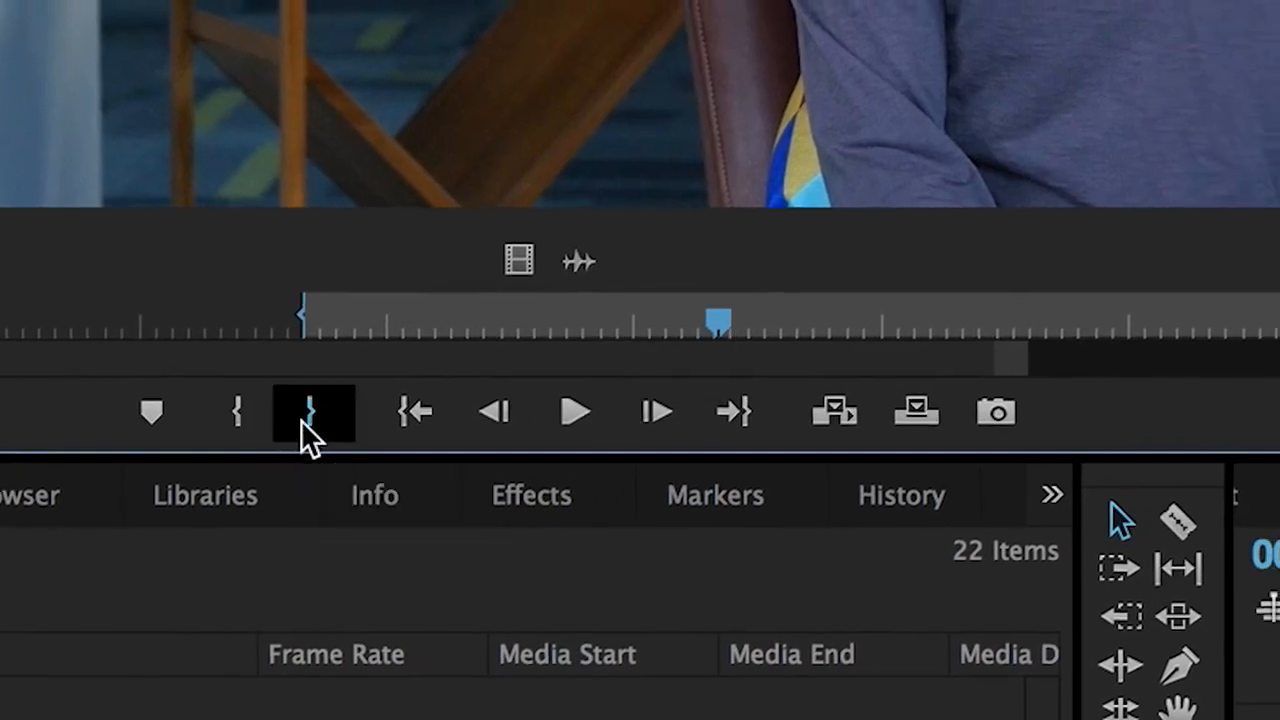
pyautogui.click(350, 418)
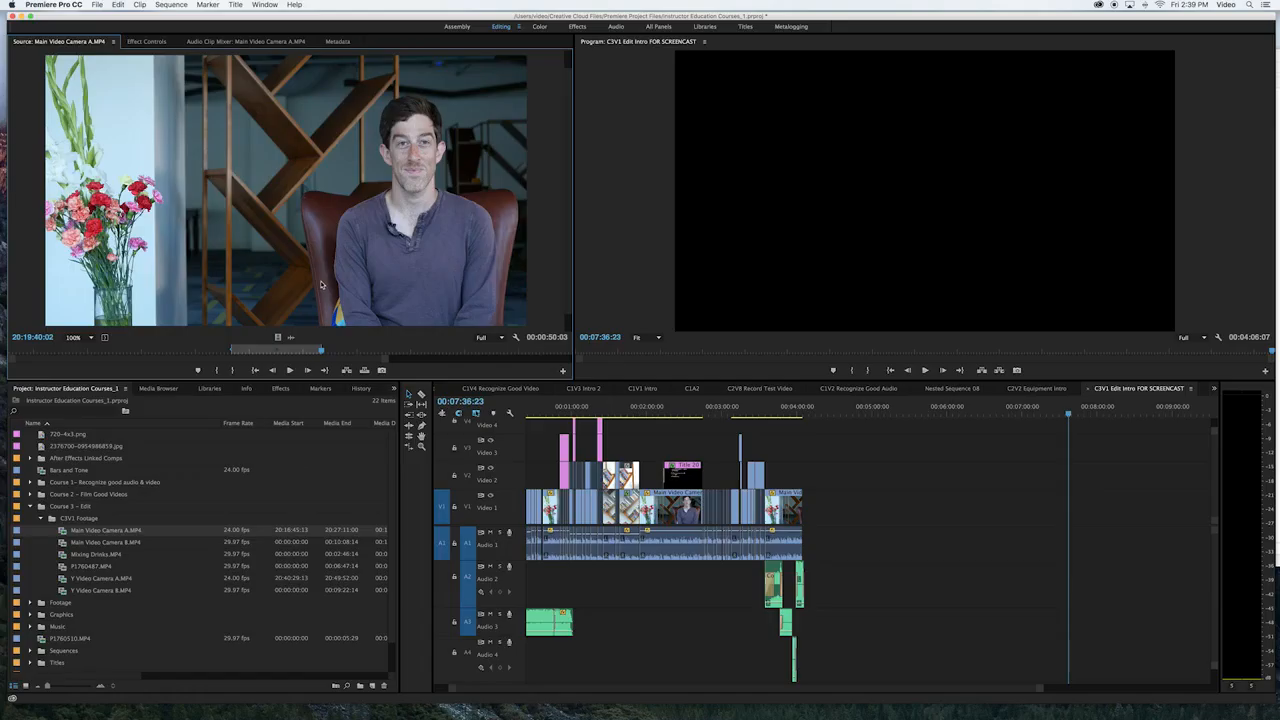
pyautogui.moveTo(288, 235); pyautogui.dragTo(1046, 516)
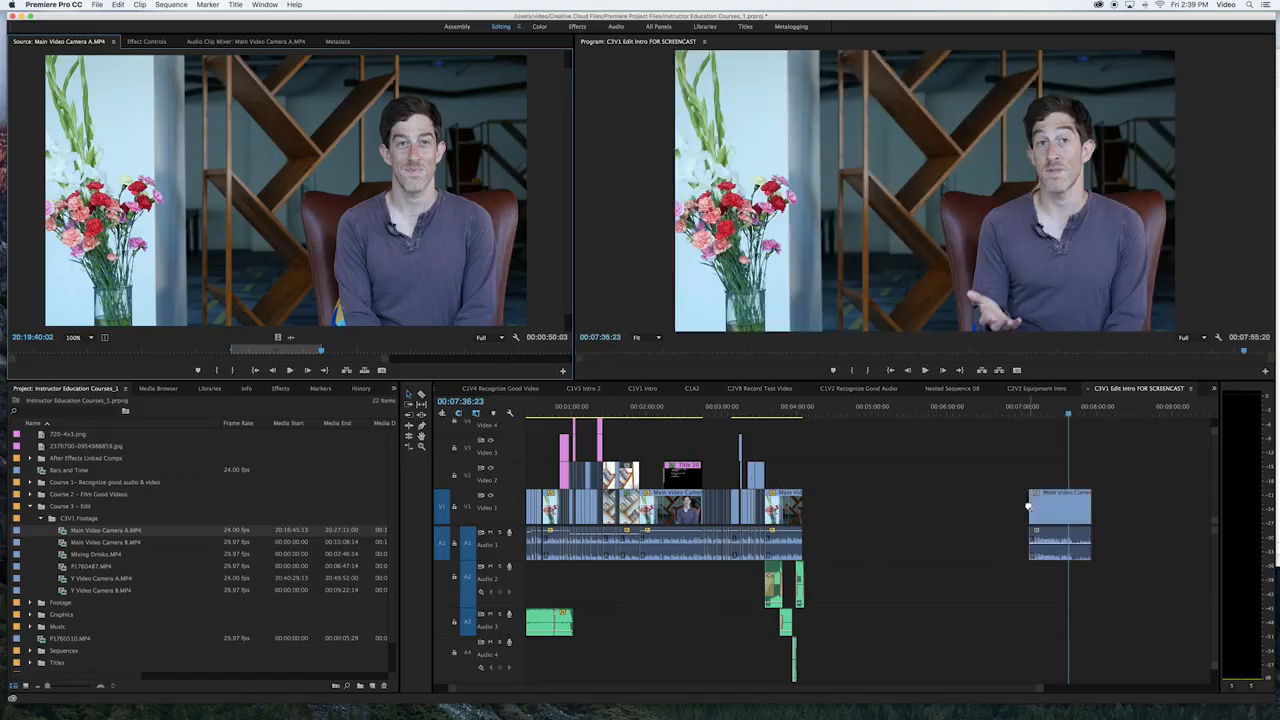
# Trim the end of the newly placed Video 1 clip back to 00:07:40:00
pyautogui.hscroll(5, 1021, 474)
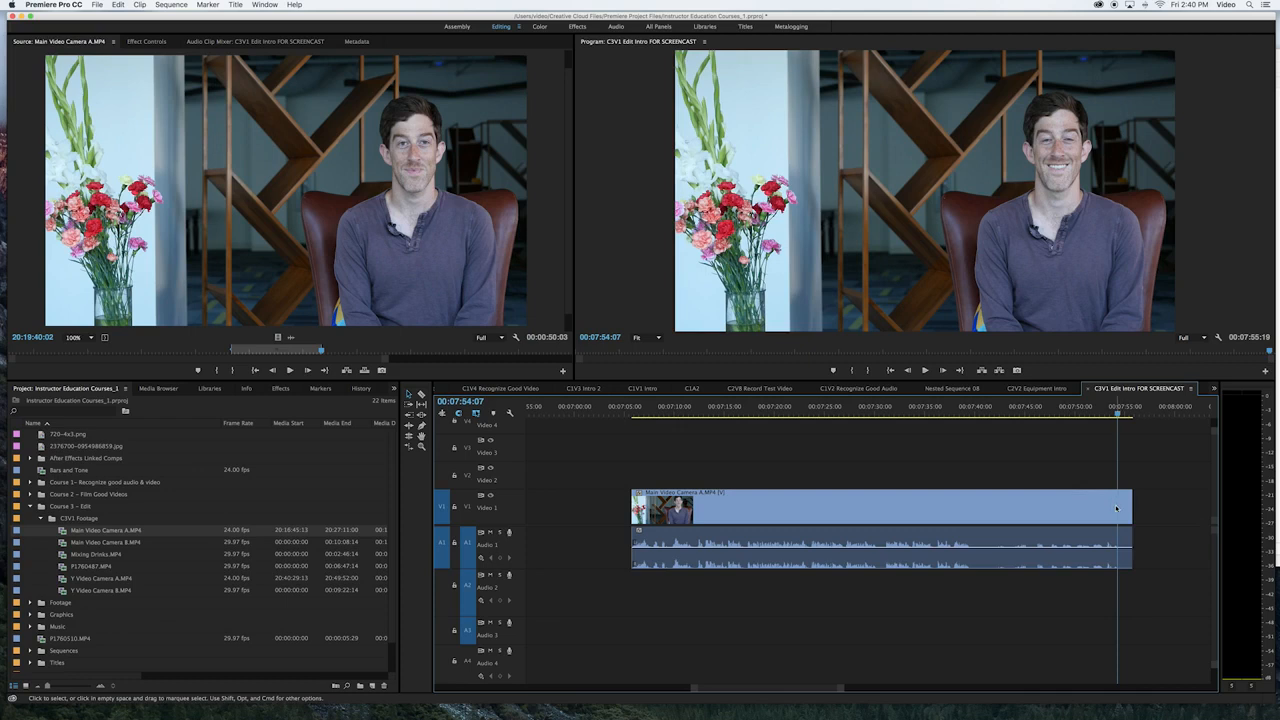
pyautogui.moveTo(1100, 410); pyautogui.dragTo(973, 453)
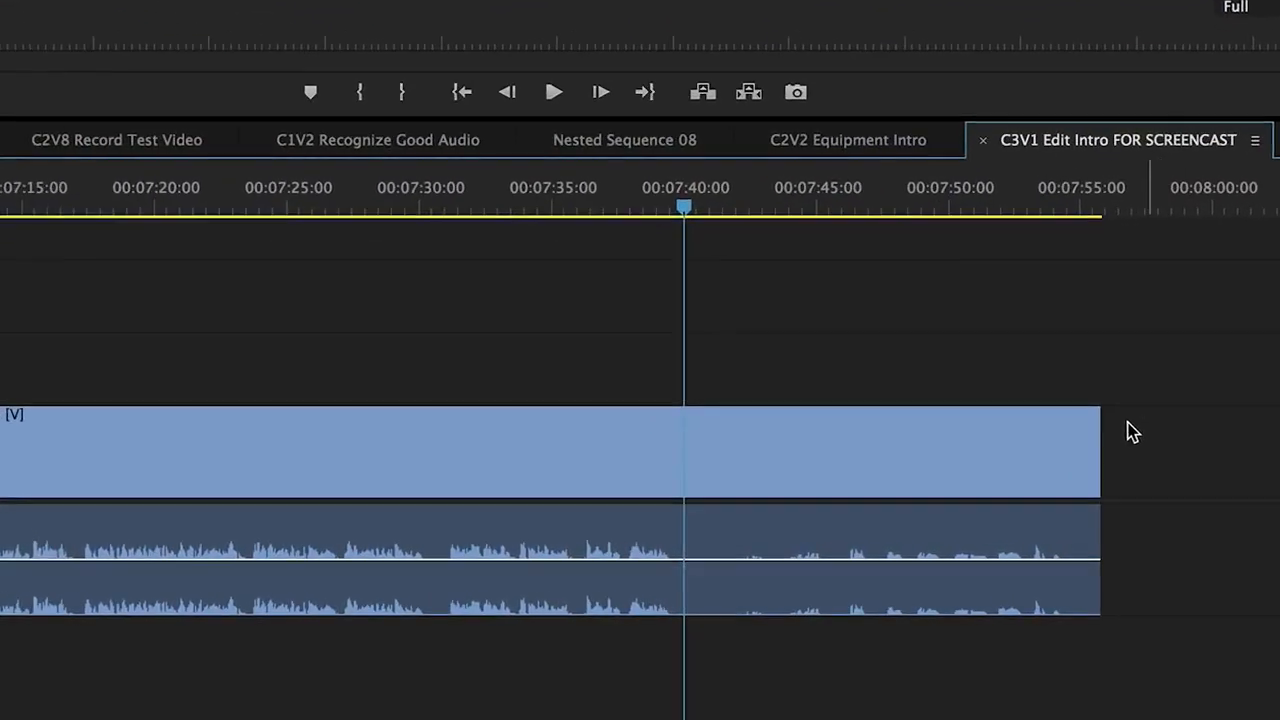
pyautogui.moveTo(1076, 423); pyautogui.dragTo(586, 443)
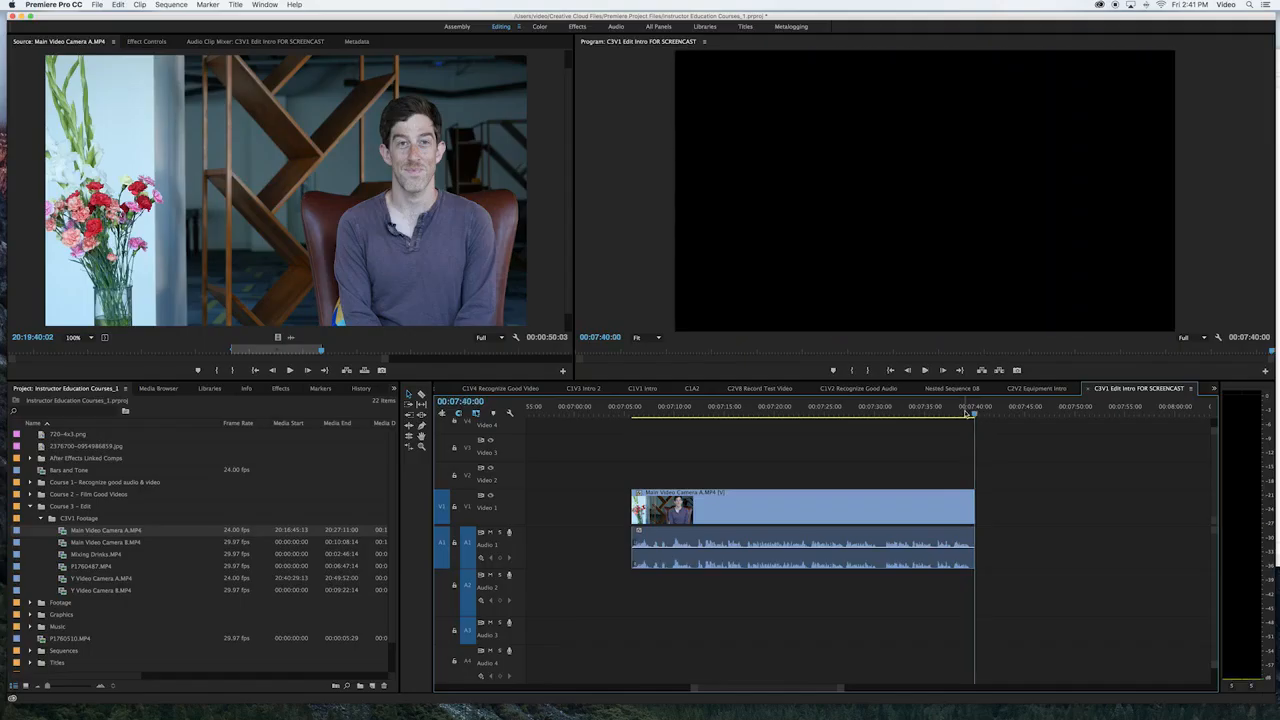
# Play the closing words of the clip and trim its end to the silence right after them, at about 00:07:40:04
pyautogui.moveTo(970, 415); pyautogui.dragTo(964, 418)
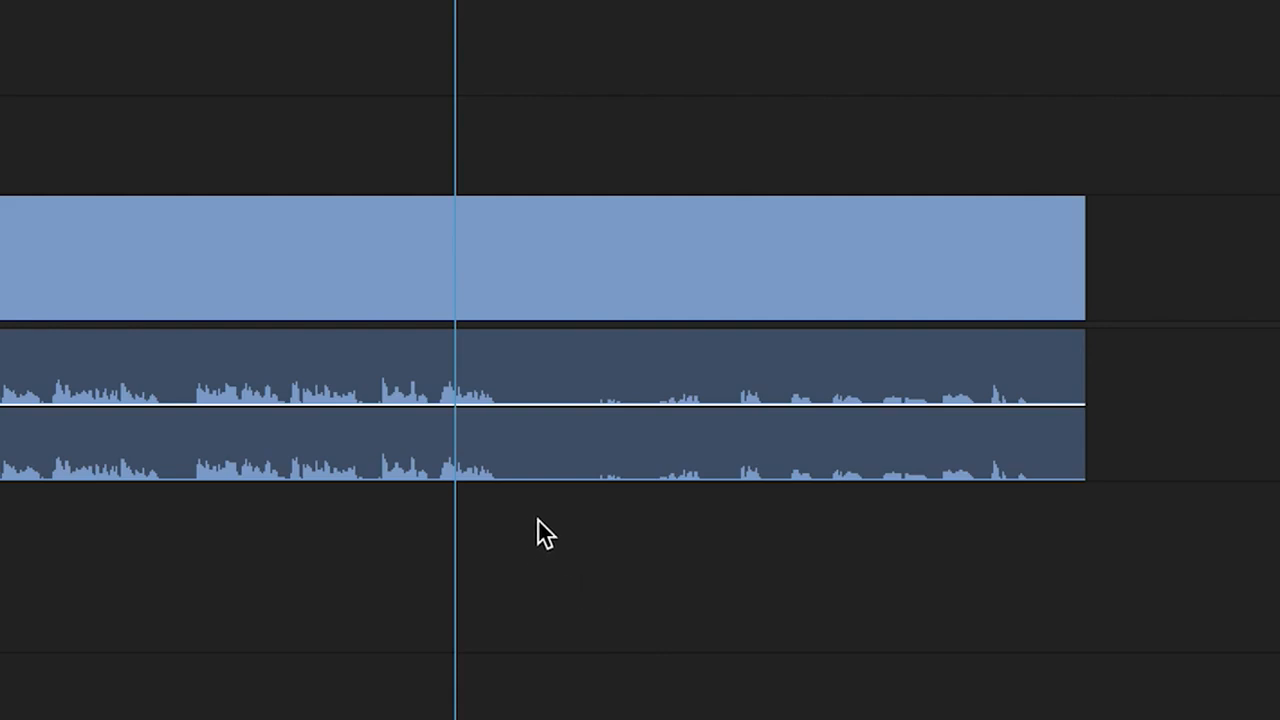
pyautogui.press('Left')
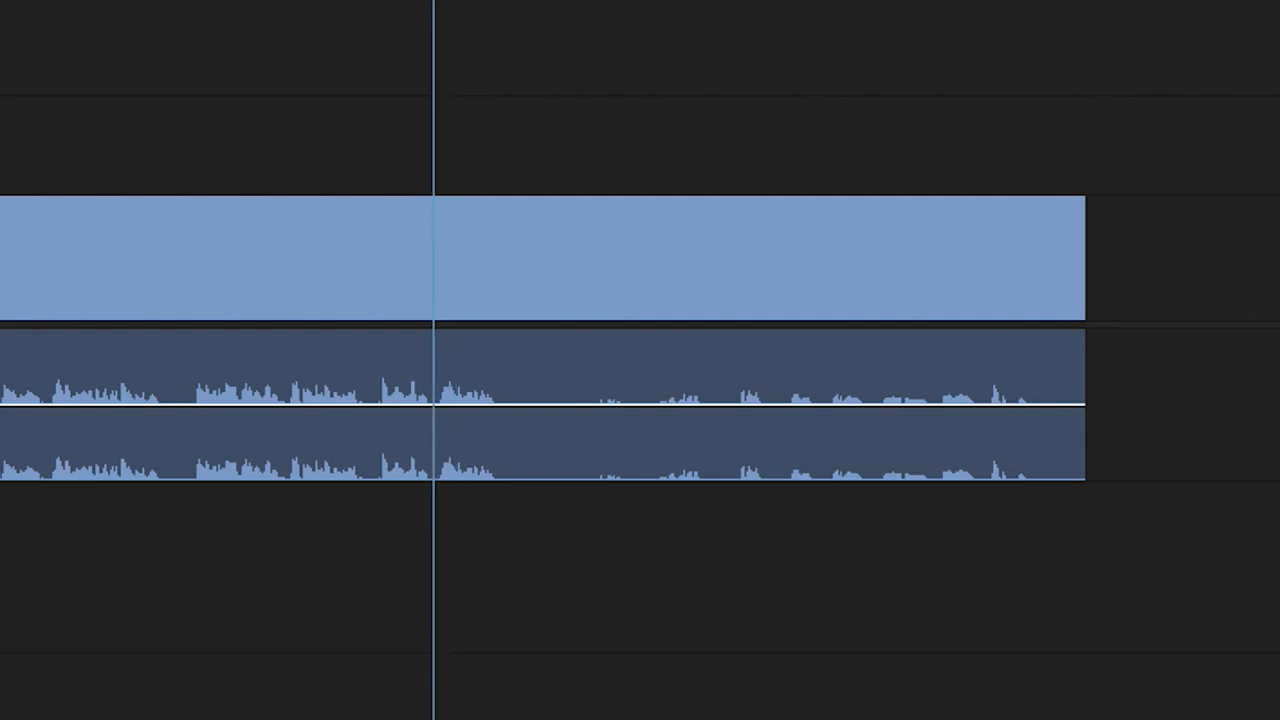
pyautogui.press('space')
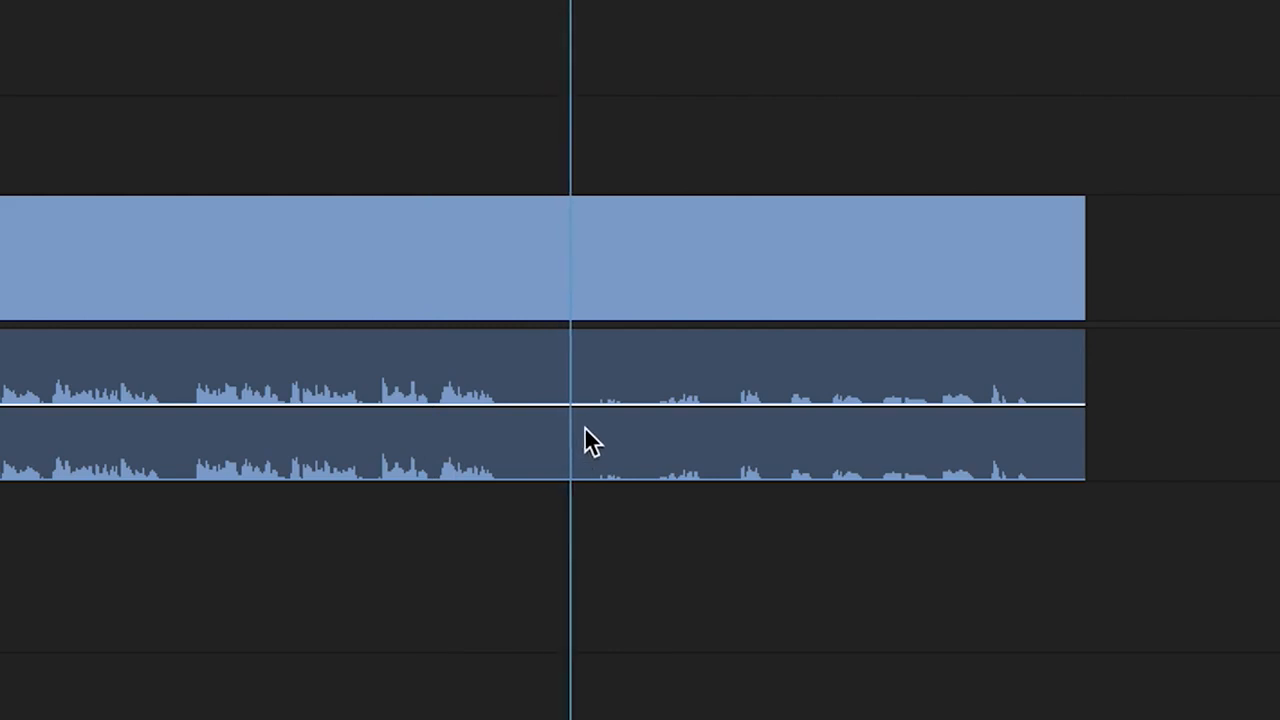
pyautogui.moveTo(584, 0); pyautogui.dragTo(520, 0)
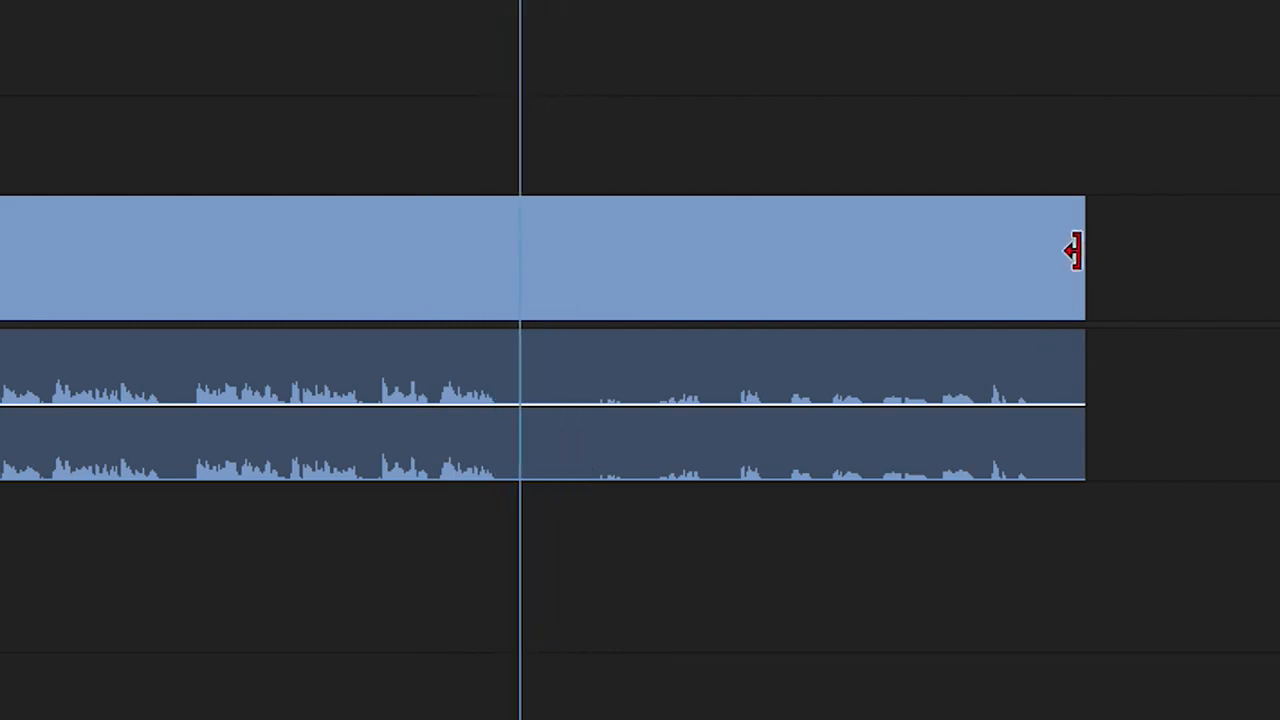
pyautogui.moveTo(1080, 241); pyautogui.dragTo(517, 286)
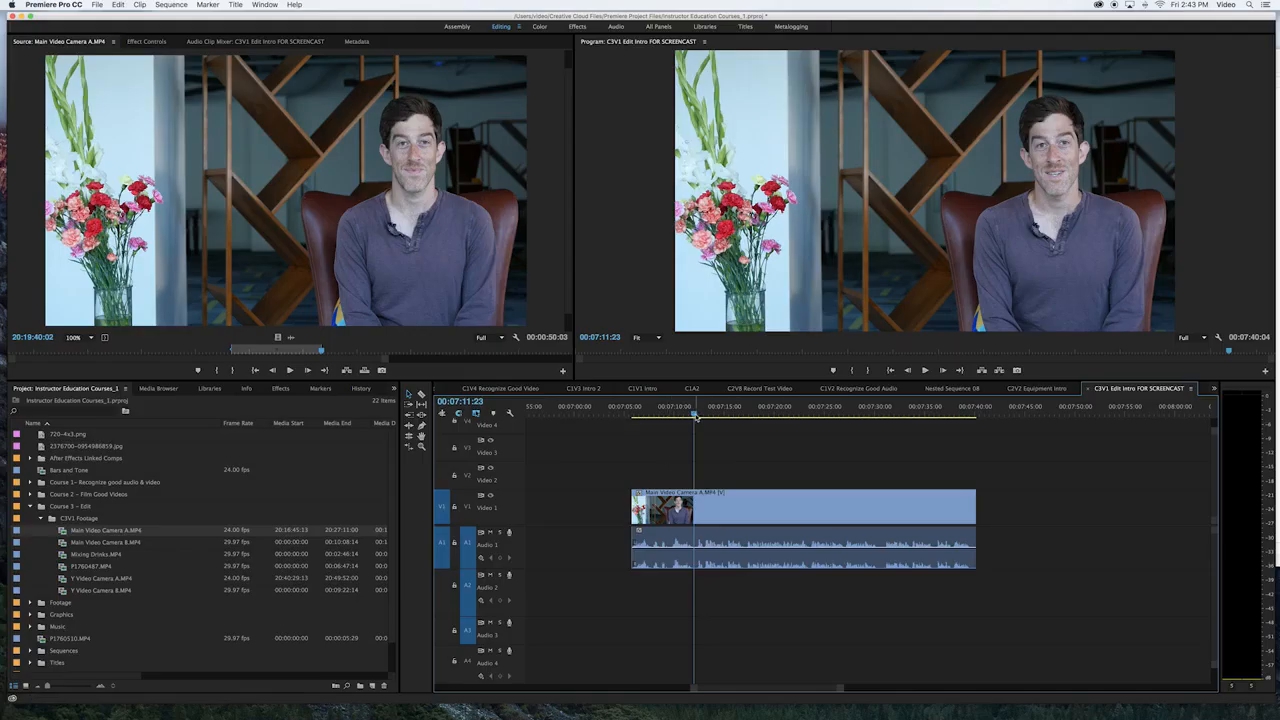
# Cut the clip with the Razor tool at 00:07:07:16 and at about 00:07:09:10, isolating the unwanted speech
pyautogui.moveTo(696, 416); pyautogui.dragTo(652, 417)
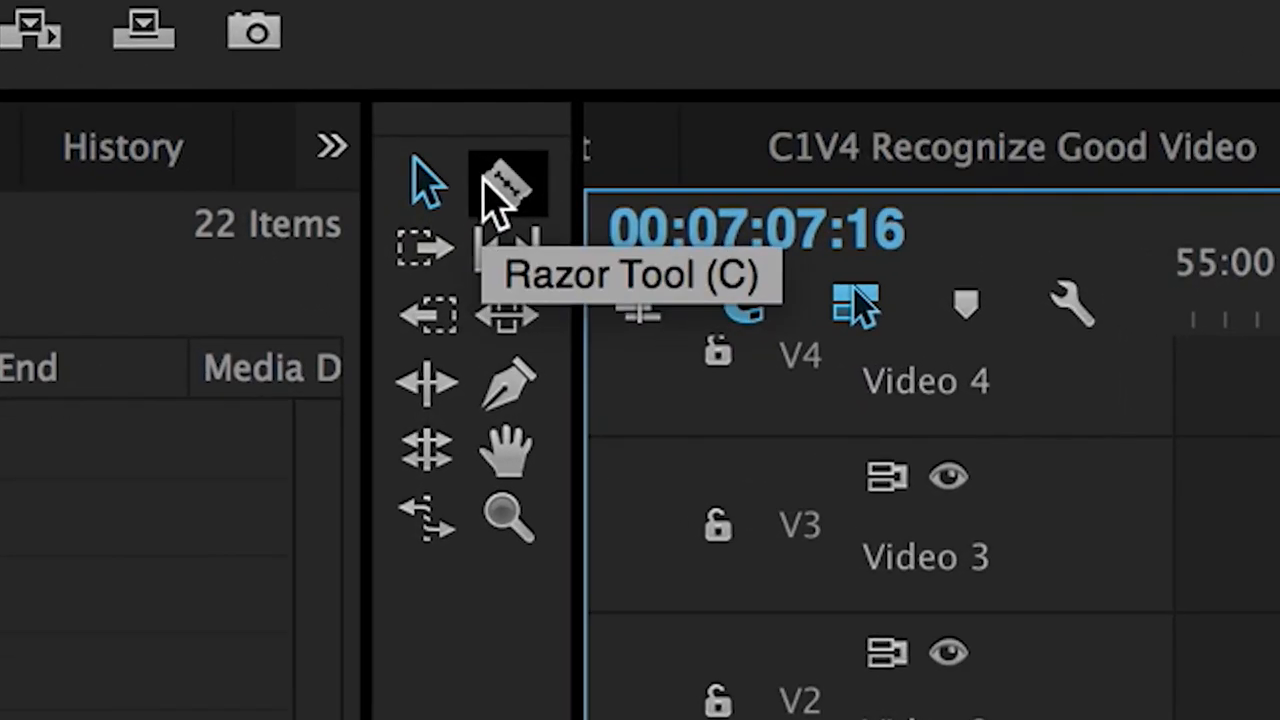
pyautogui.click(505, 192)
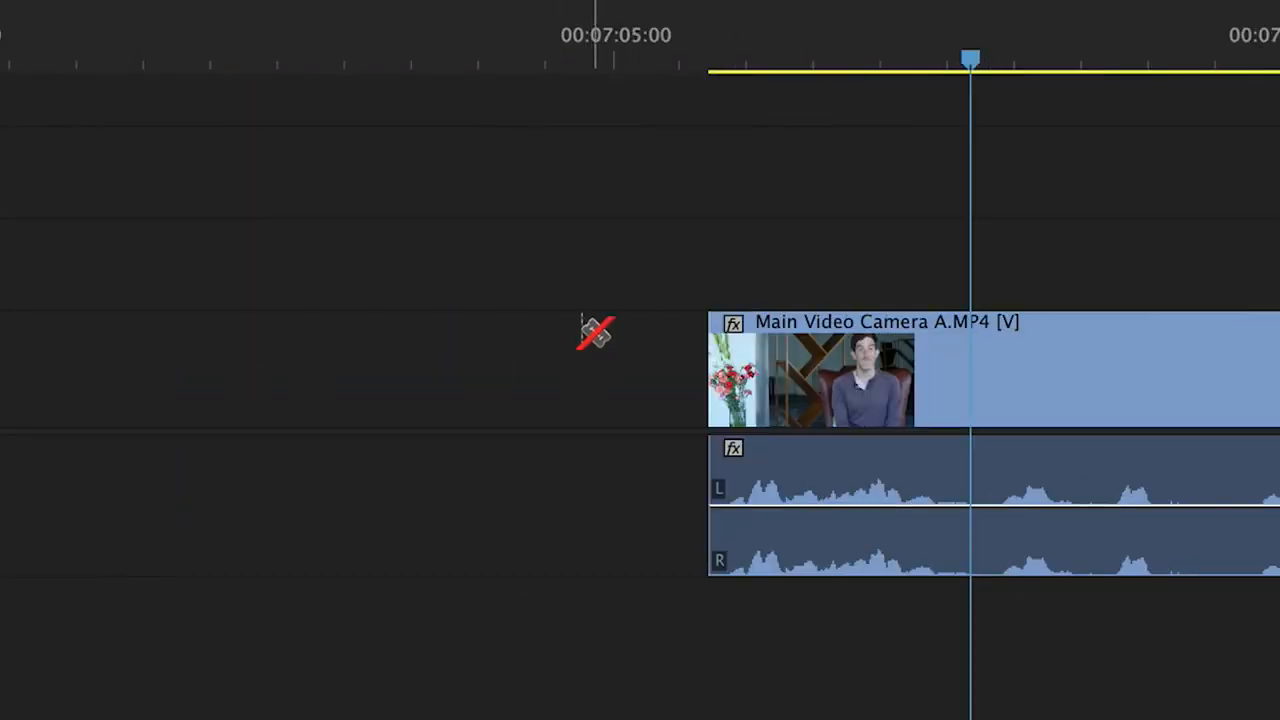
pyautogui.hscroll(10, 596, 333)
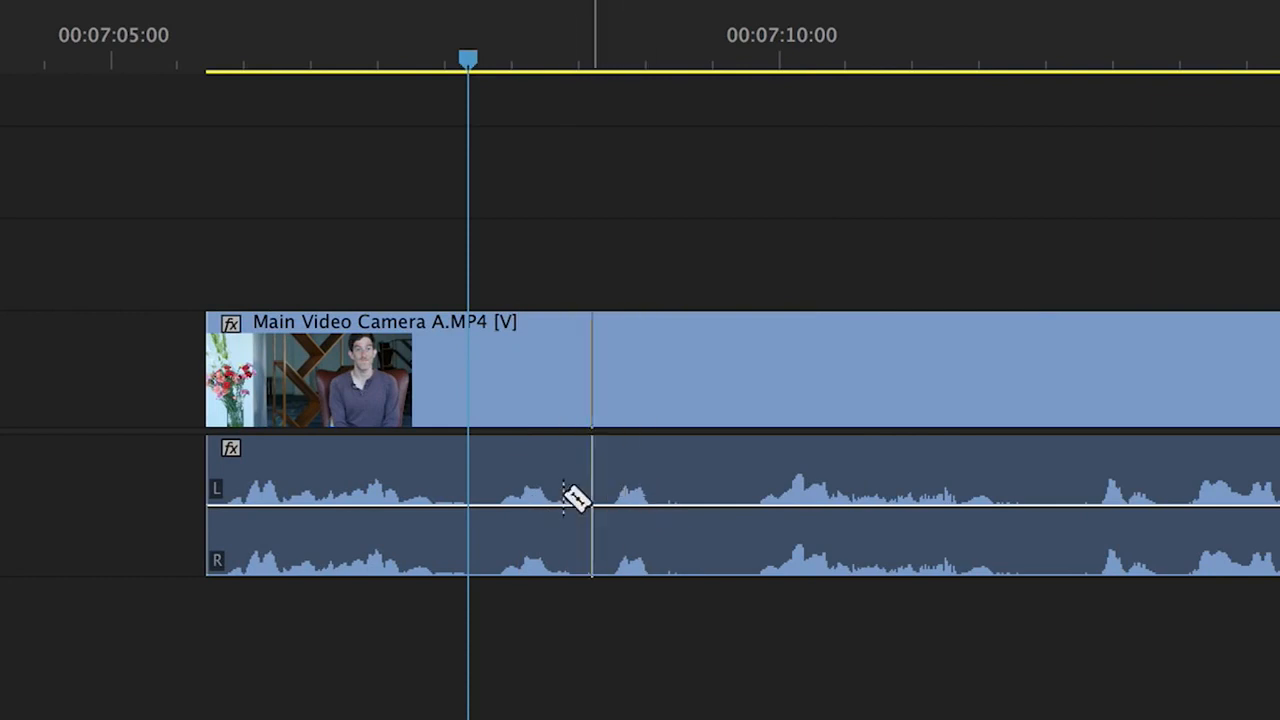
pyautogui.click(468, 362)
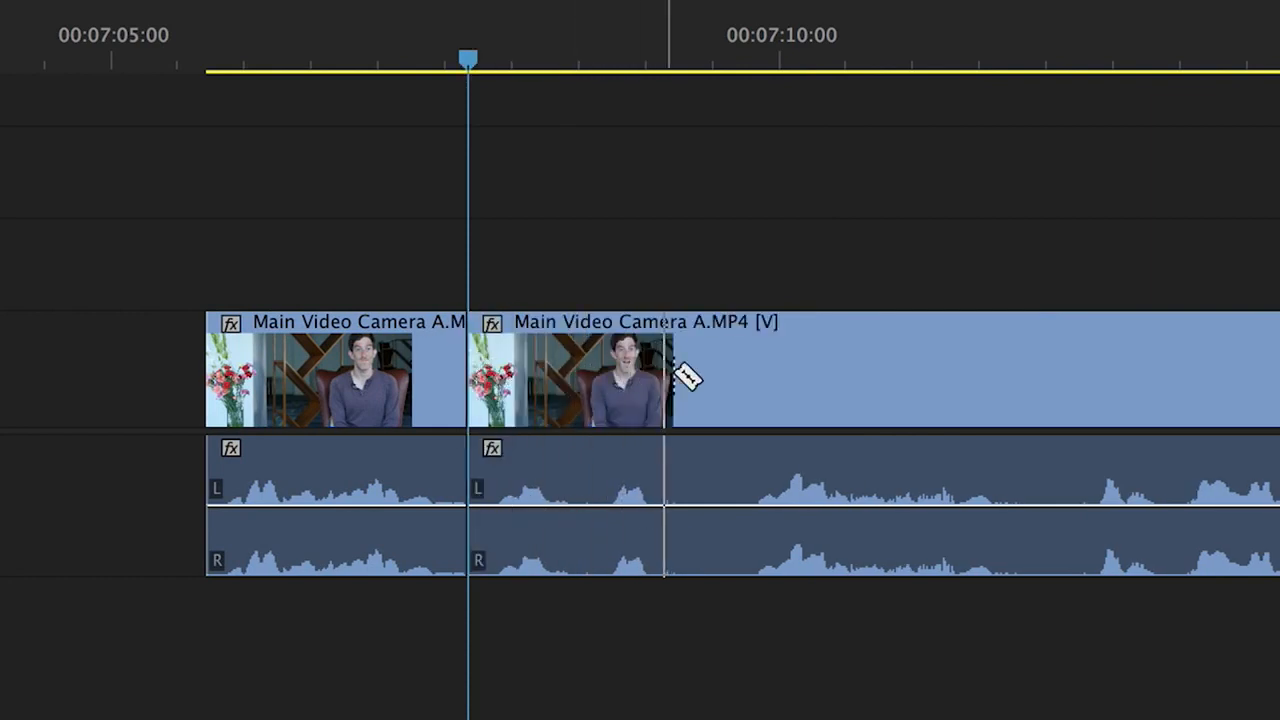
pyautogui.click(706, 370)
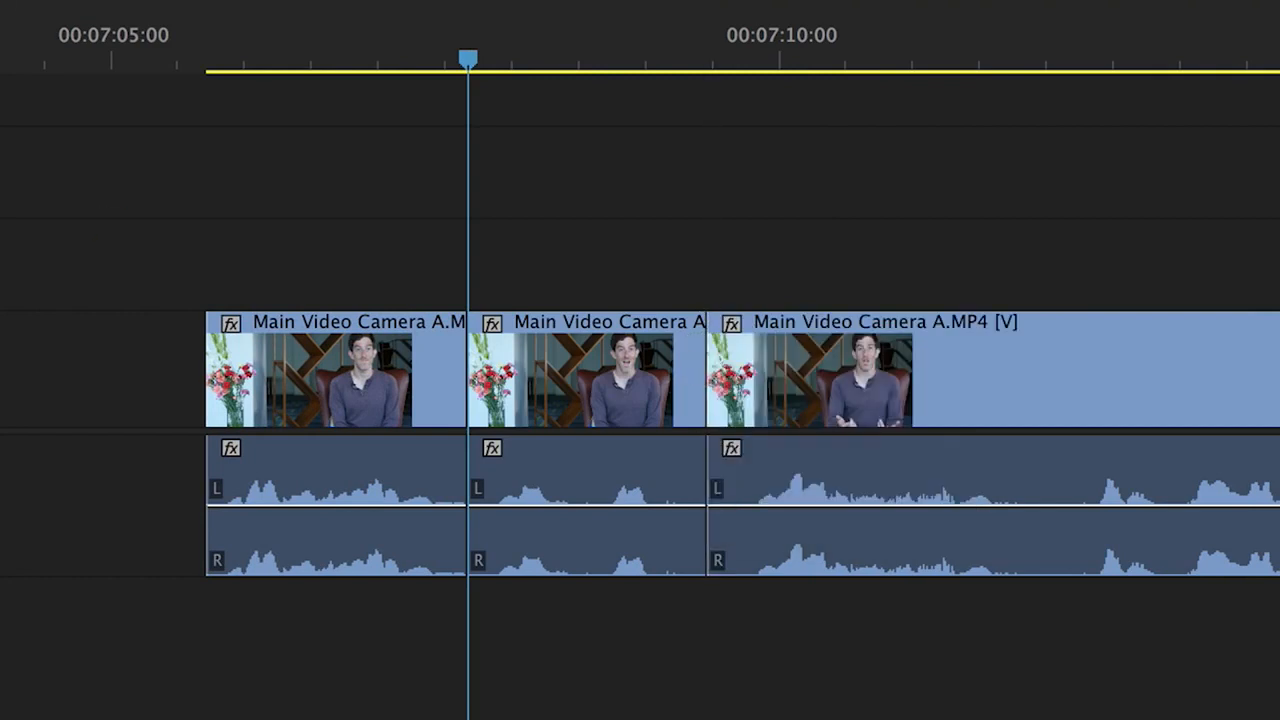
# Delete the middle segment, move the following clip against the first one to close the gap, and play across the cut
pyautogui.click(577, 386)
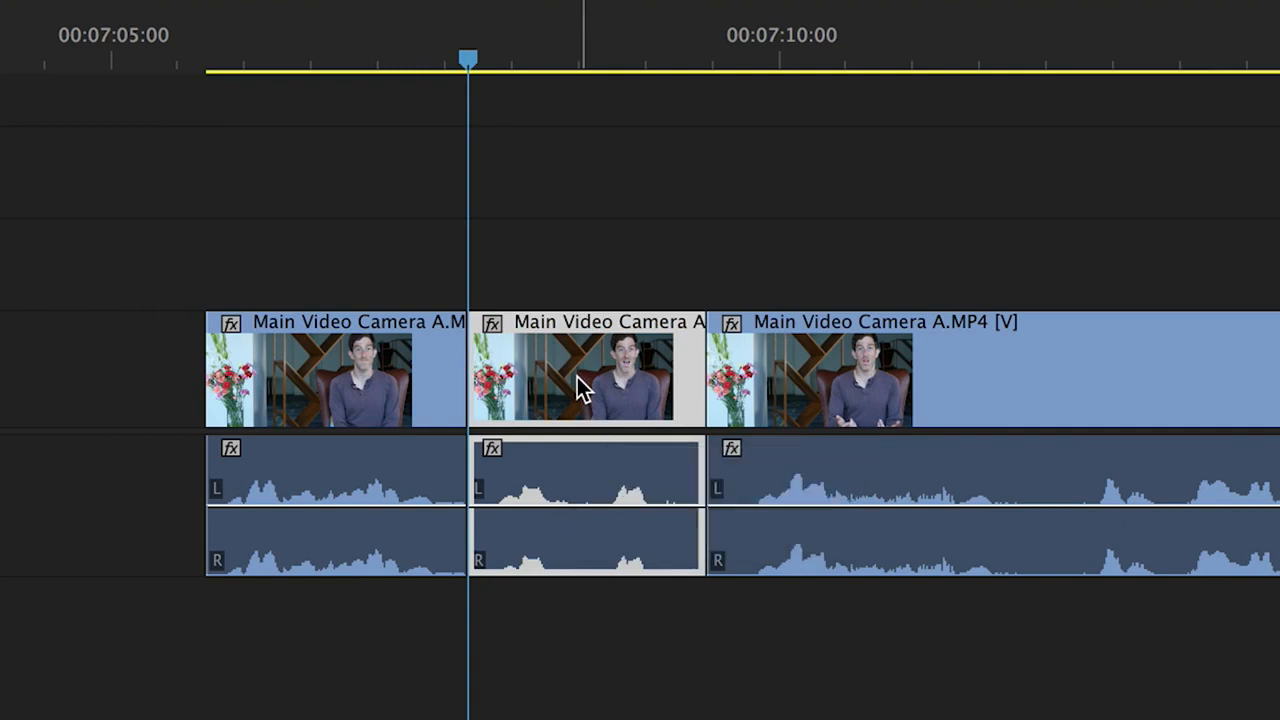
pyautogui.press('Delete')
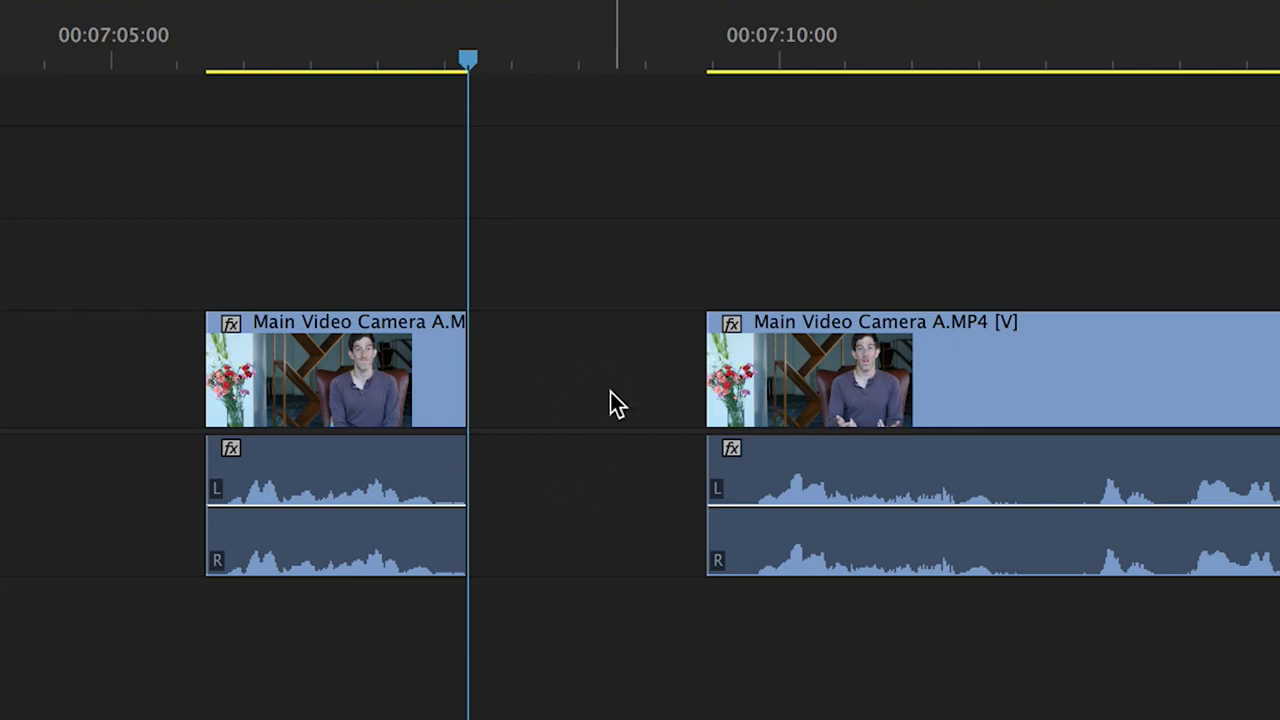
pyautogui.click(846, 531)
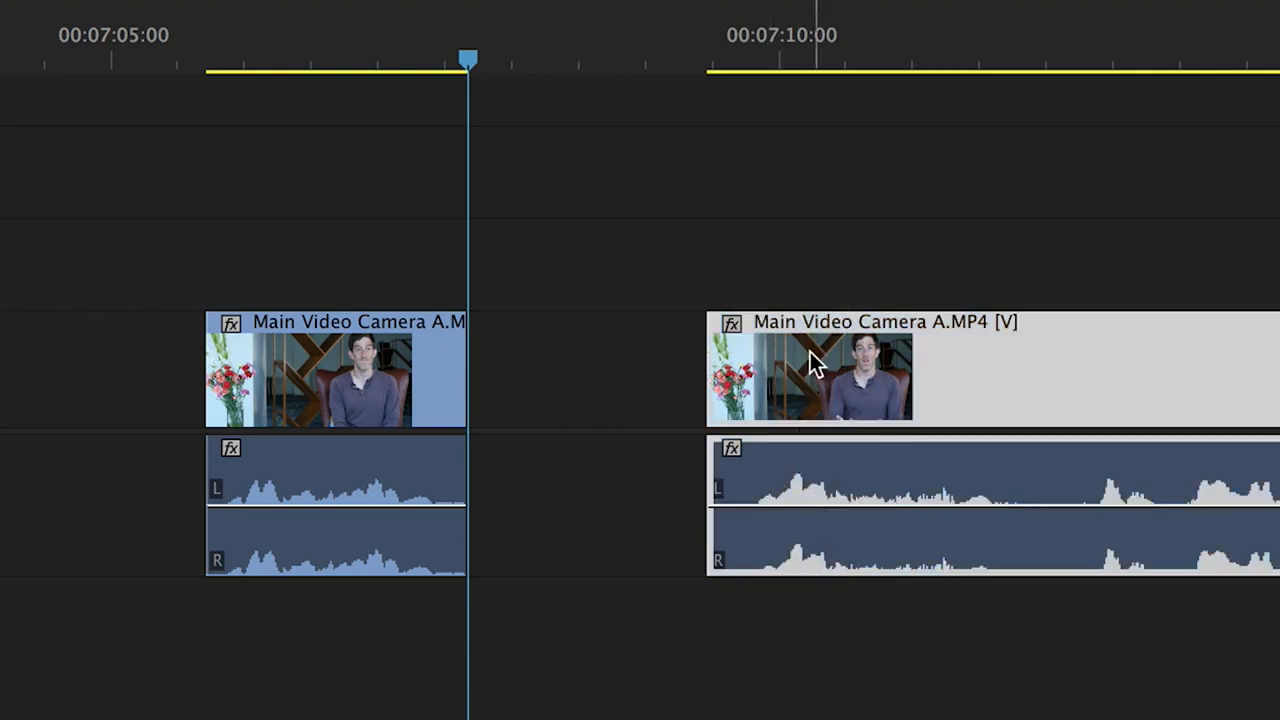
pyautogui.moveTo(809, 363); pyautogui.dragTo(592, 355)
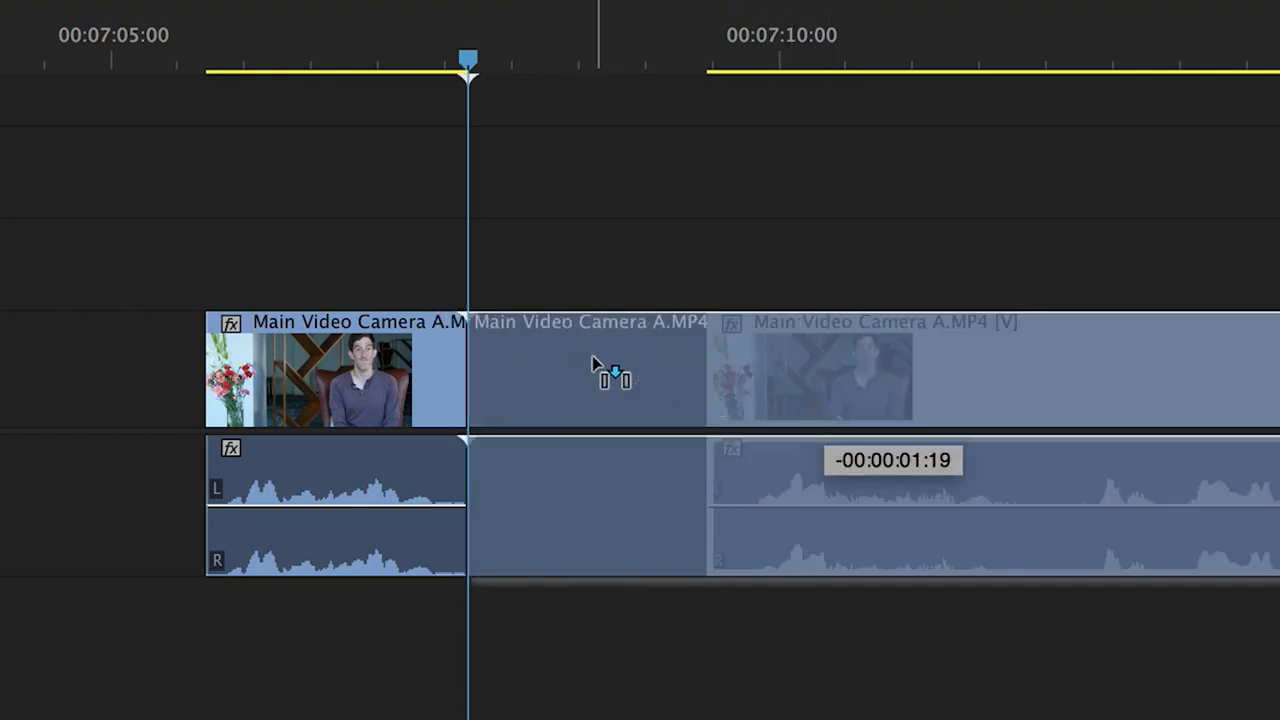
pyautogui.moveTo(440, 57); pyautogui.dragTo(398, 92)
pyautogui.press('space')
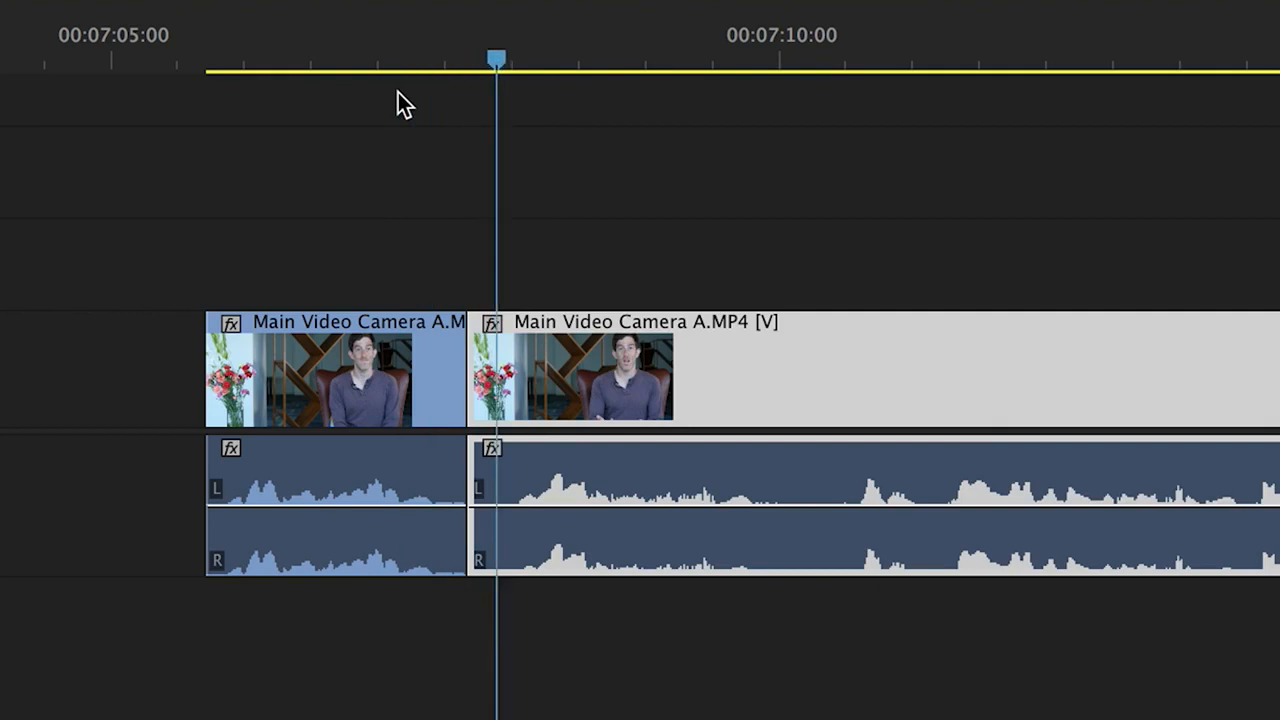
# Undo the clip move and deletion, and ripple delete the middle segment instead
pyautogui.press('super+z')
pyautogui.press('super+z')
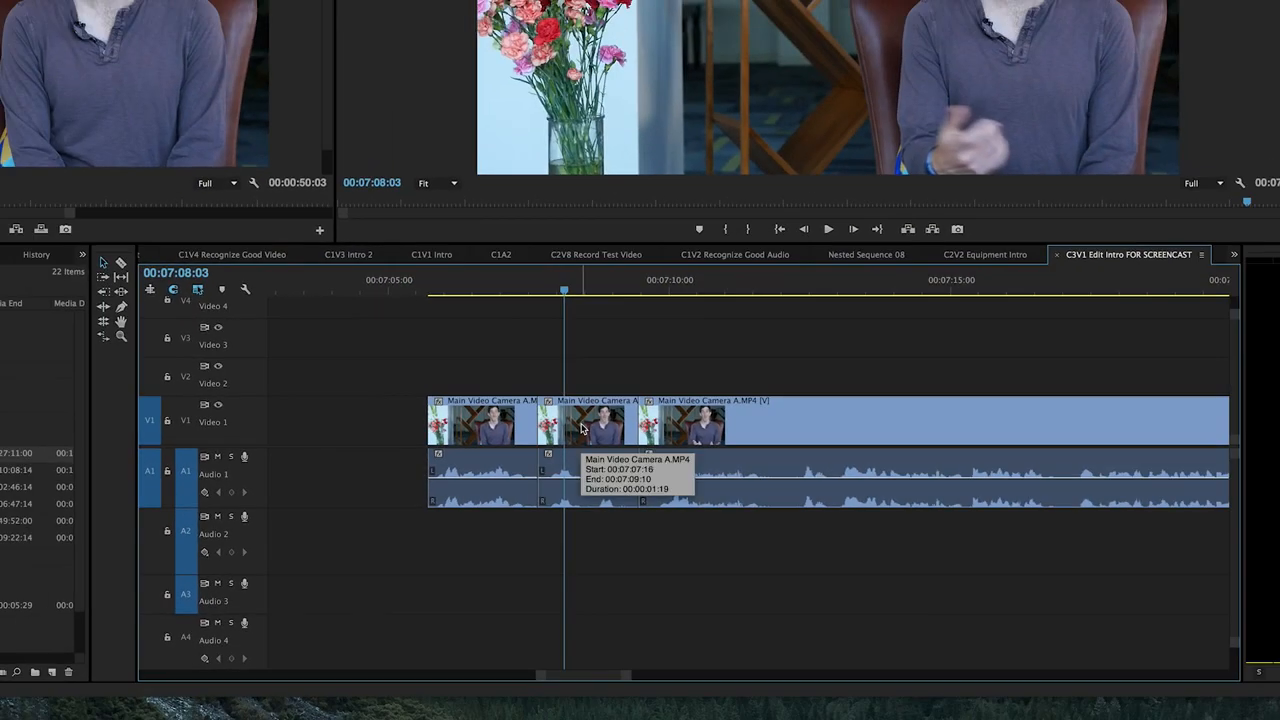
pyautogui.rightClick(581, 428)
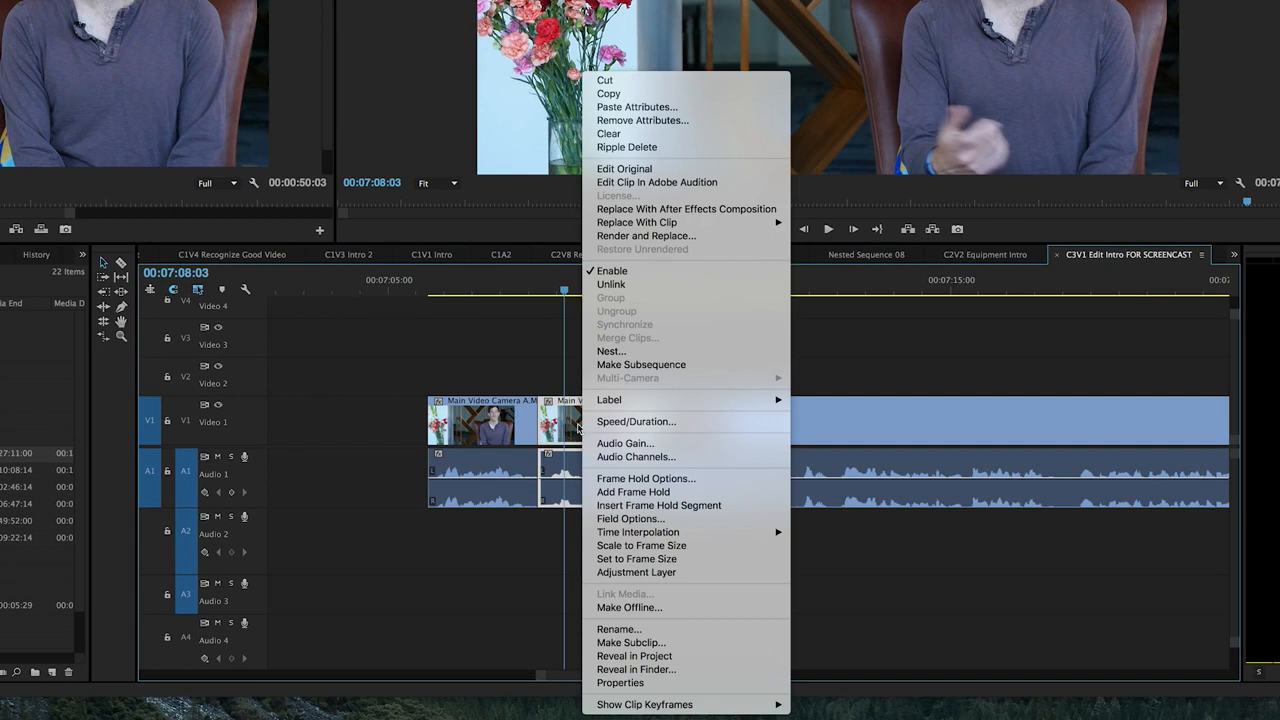
pyautogui.click(645, 149)
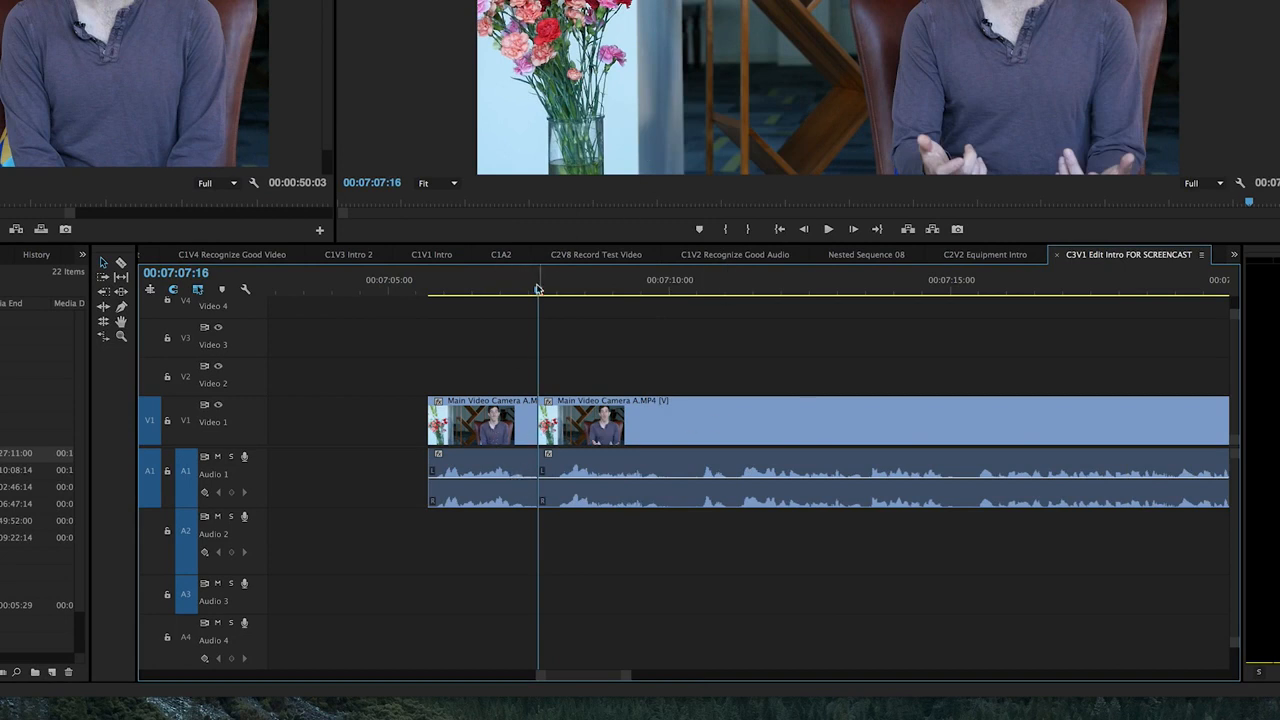
# Play back the edit across the cut at 00:07:07:16 and save the project
pyautogui.moveTo(536, 290); pyautogui.dragTo(469, 297)
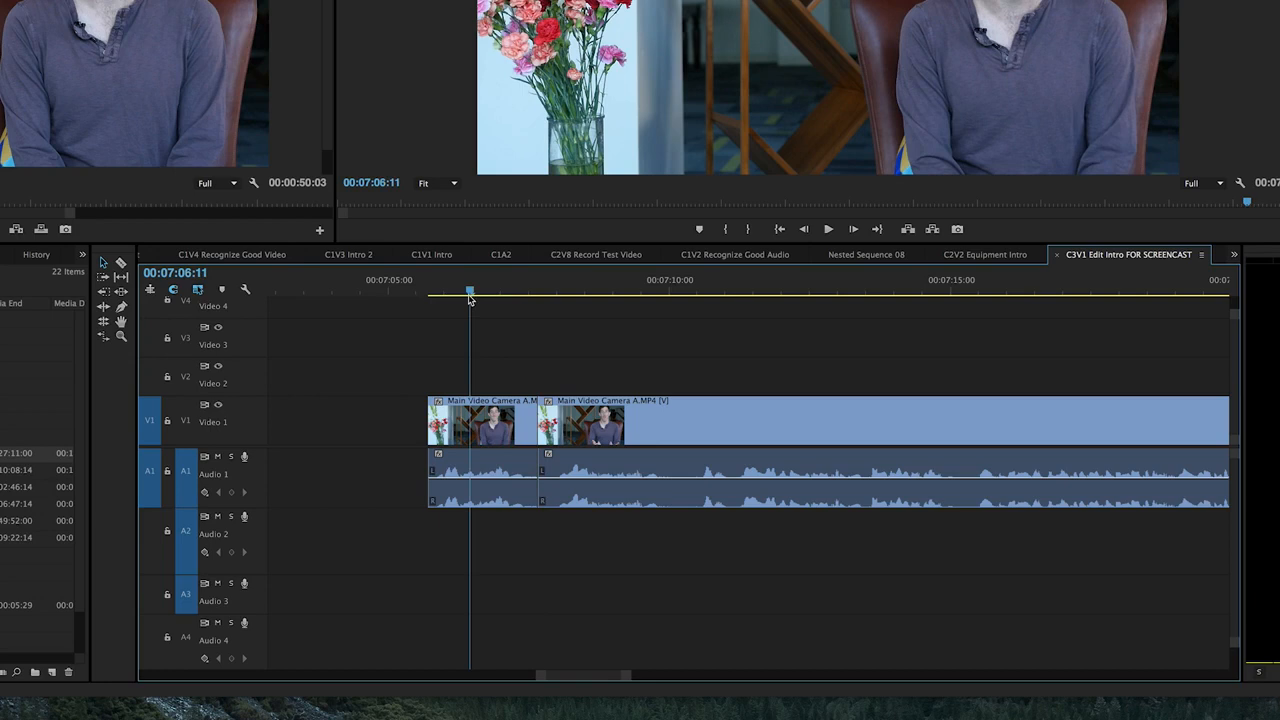
pyautogui.press('space')
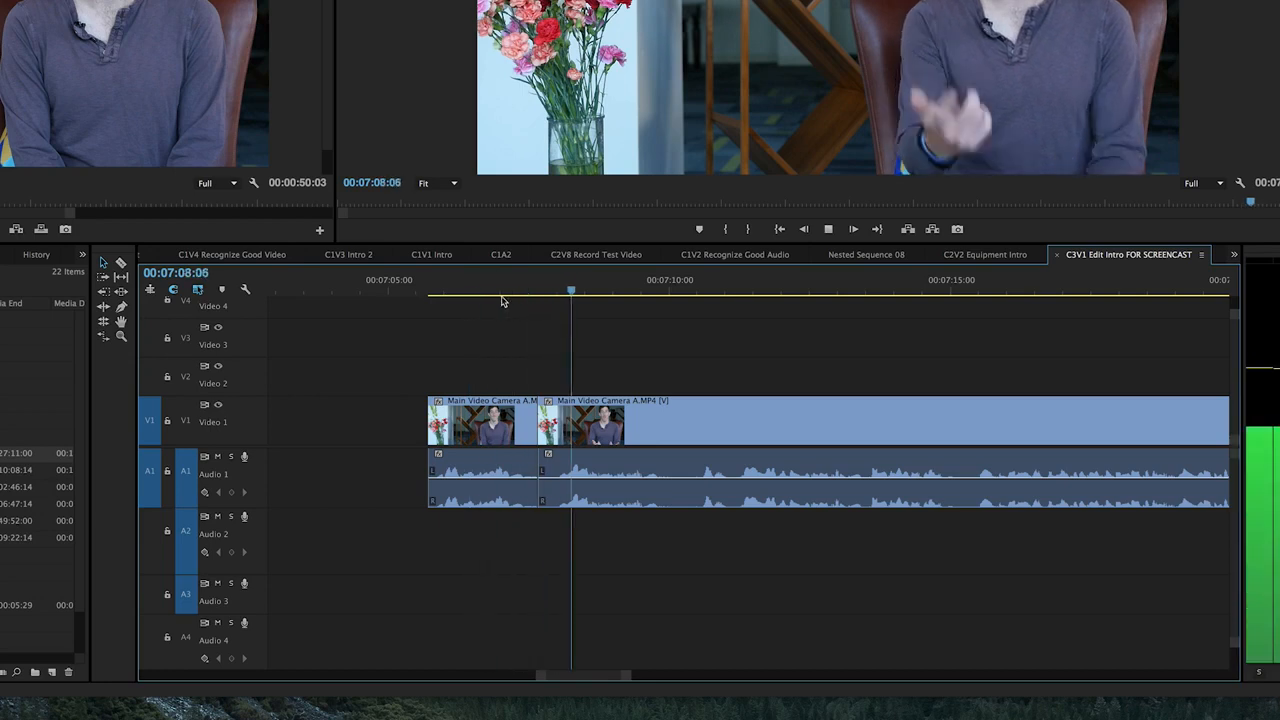
pyautogui.moveTo(580, 291); pyautogui.dragTo(542, 321)
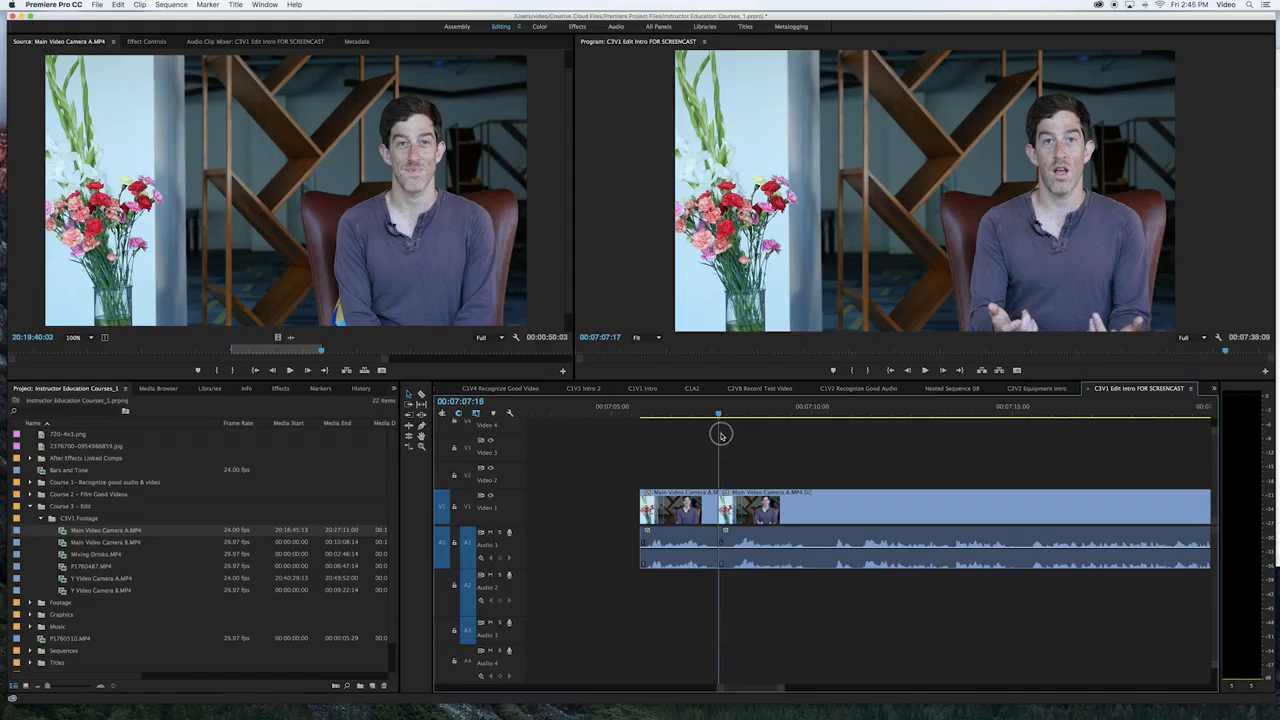
pyautogui.moveTo(721, 434); pyautogui.dragTo(718, 434)
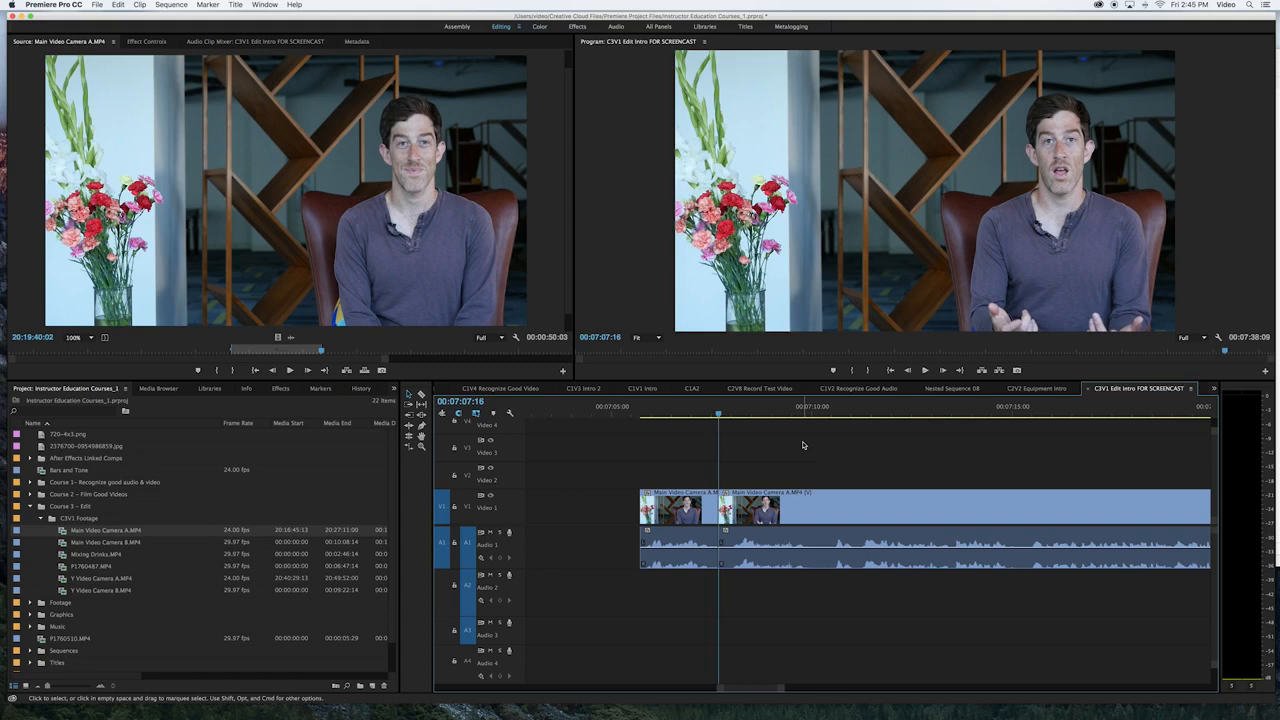
pyautogui.press('cmd+s')
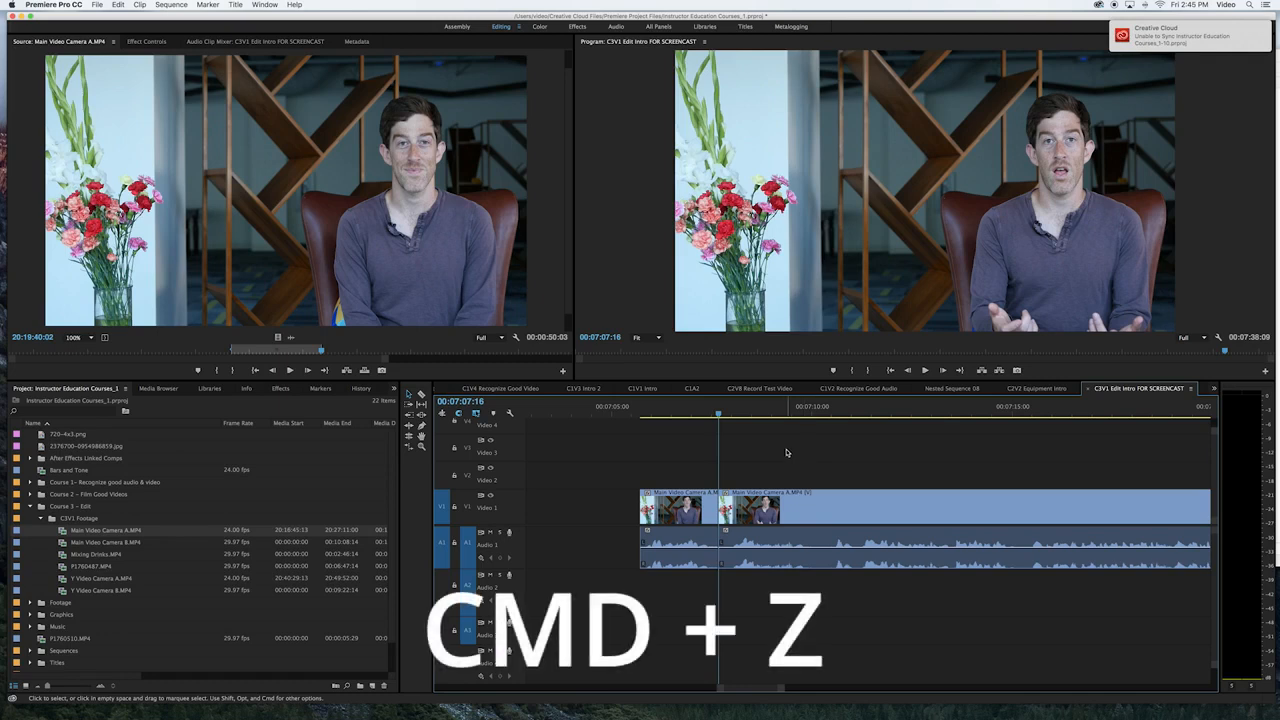
# Undo the ripple delete of the middle segment and redo it
pyautogui.press('super+z')
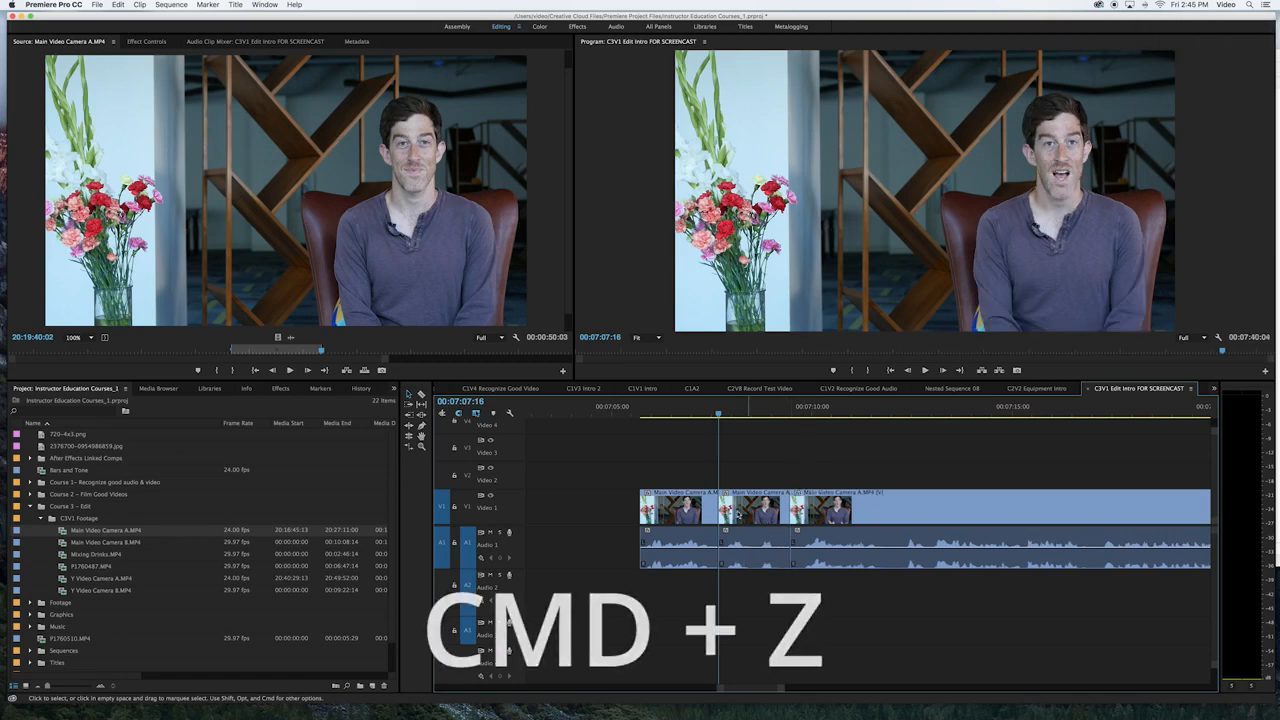
pyautogui.press('super+z')
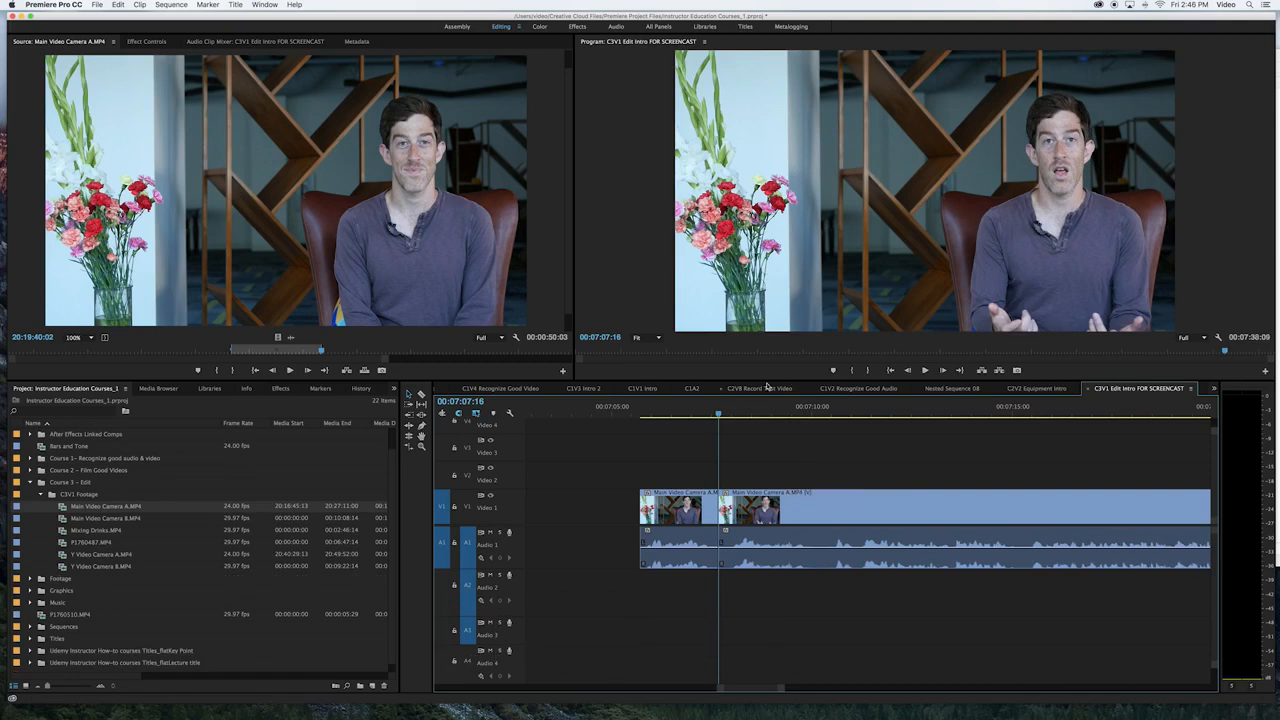
# Move the sequence playhead to 00:07:07:20, just past the cut between the two clips
pyautogui.moveTo(719, 413)
pyautogui.mouseDown()
pyautogui.moveTo(707, 415)
pyautogui.moveTo(726, 419)
pyautogui.mouseUp()
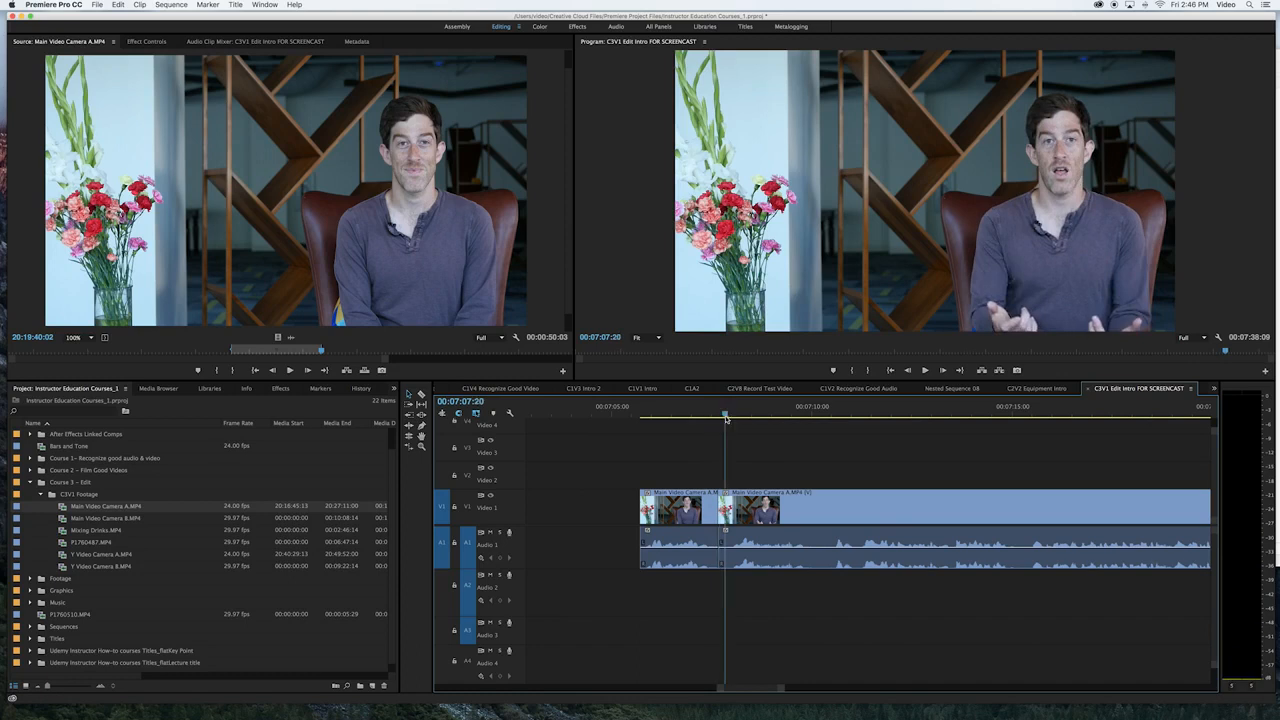